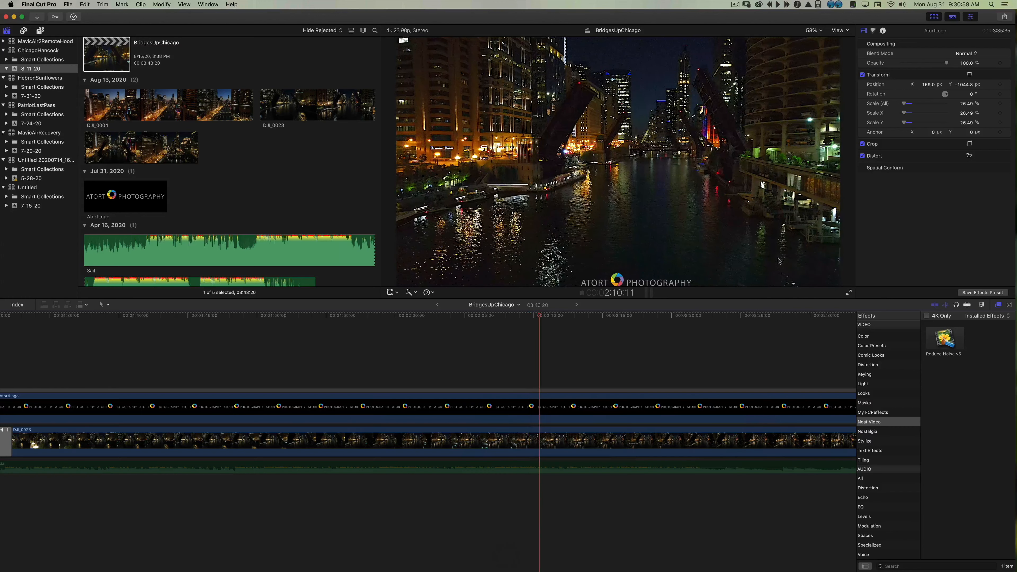
Select the long DJI_0023 clip under the logo in the timeline and enable its Reduce Noise v5 effect
click(554, 440)
scroll(892, 211, down, 4)
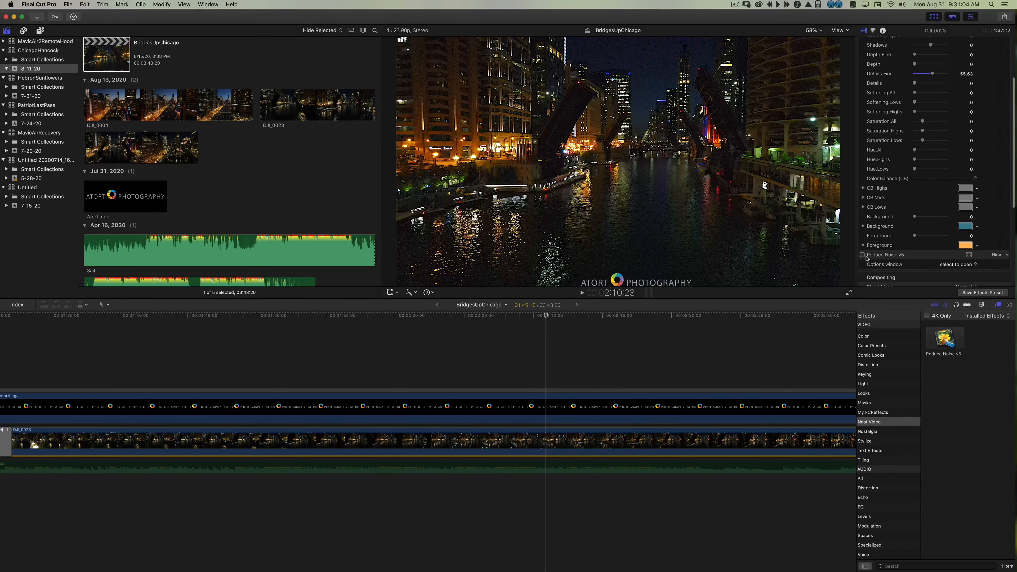
click(863, 255)
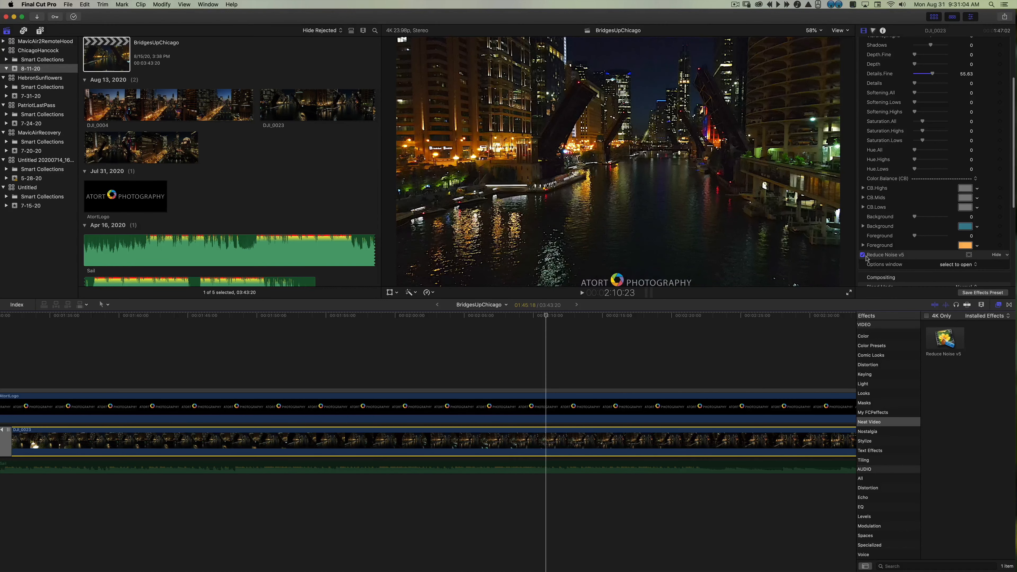
Play the noise-reduced footage full screen to check the image, and return to the editing workspace
click(848, 294)
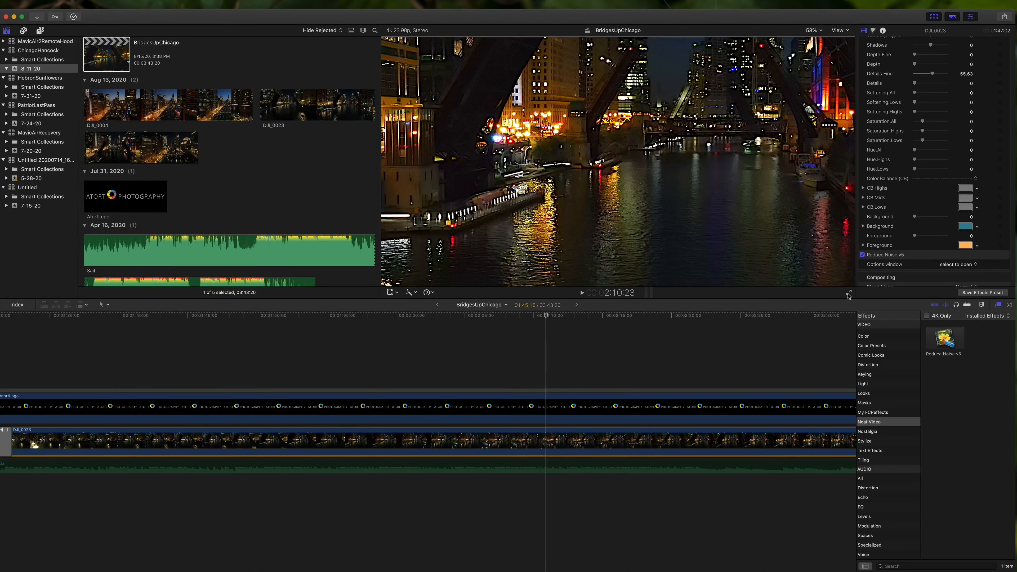
click(849, 293)
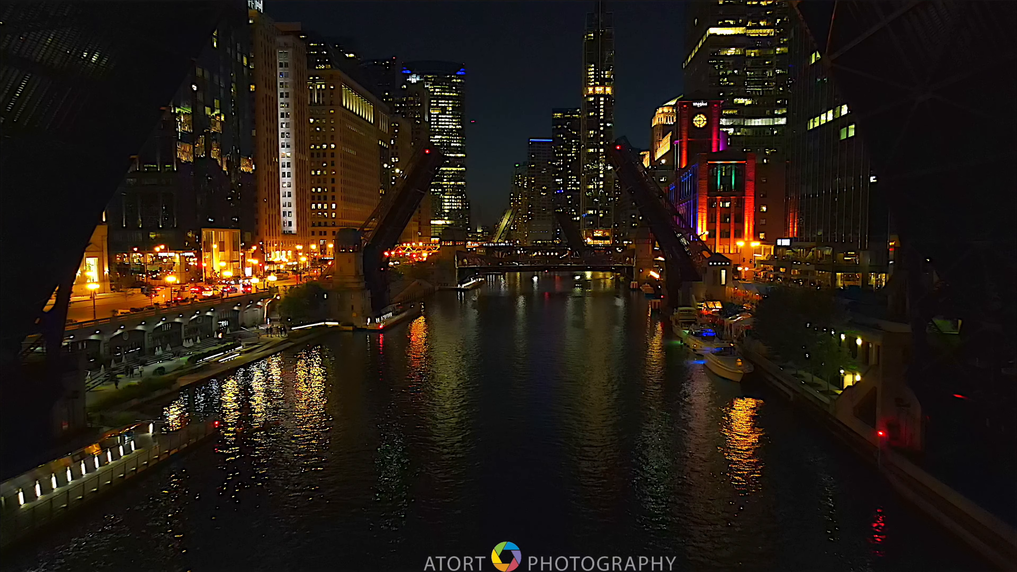
mouse_move(615, 163)
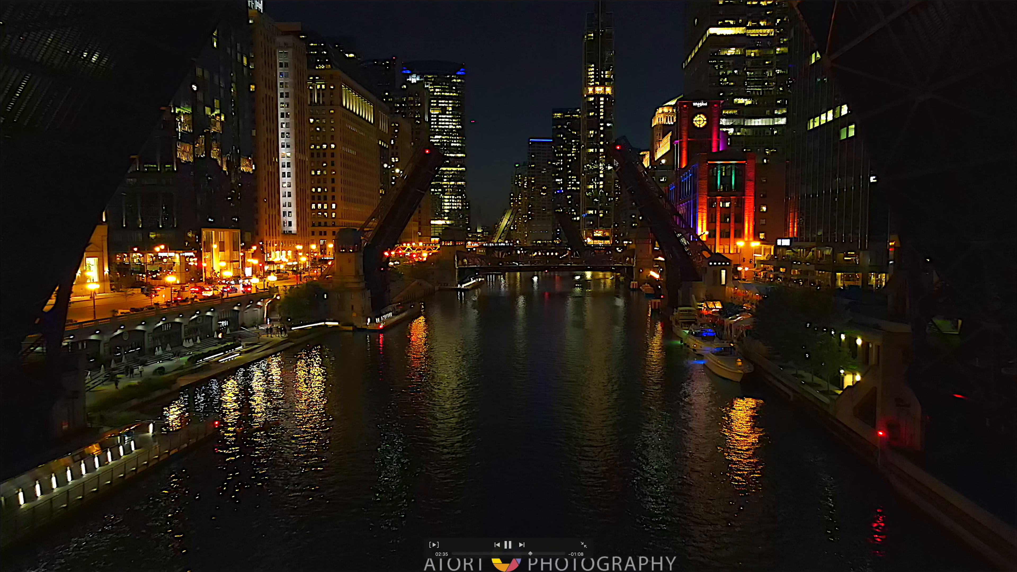
key(Escape)
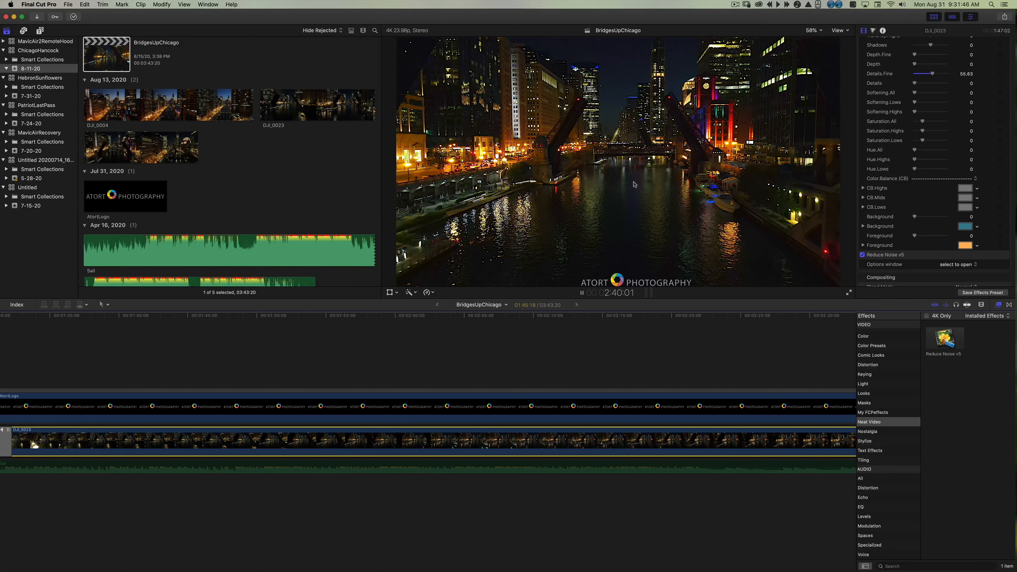
Switch to Safari, close the Pixel Film Studios page, view the Neat Video home page, and return to Final Cut Pro
key(super+Tab)
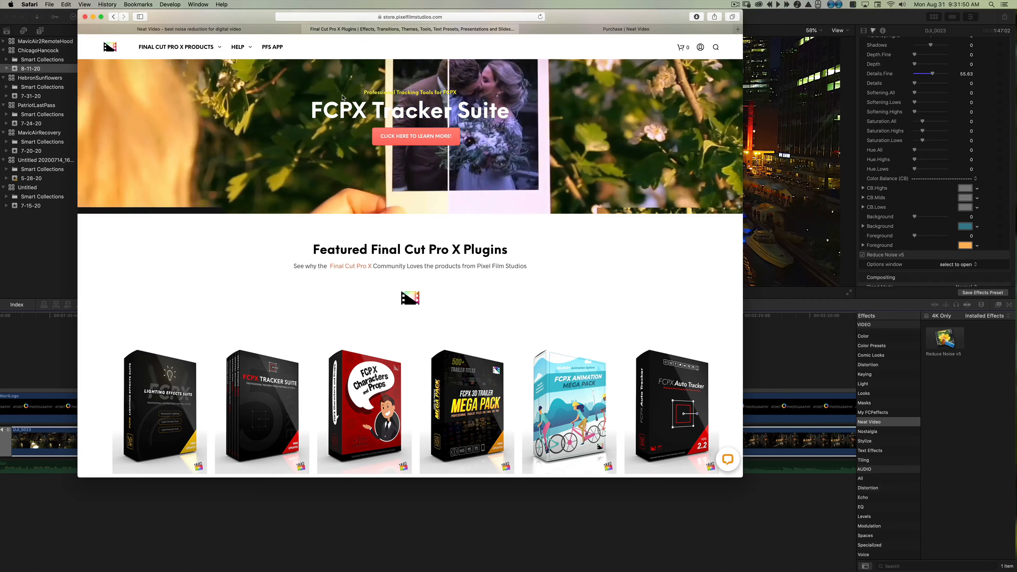
click(306, 29)
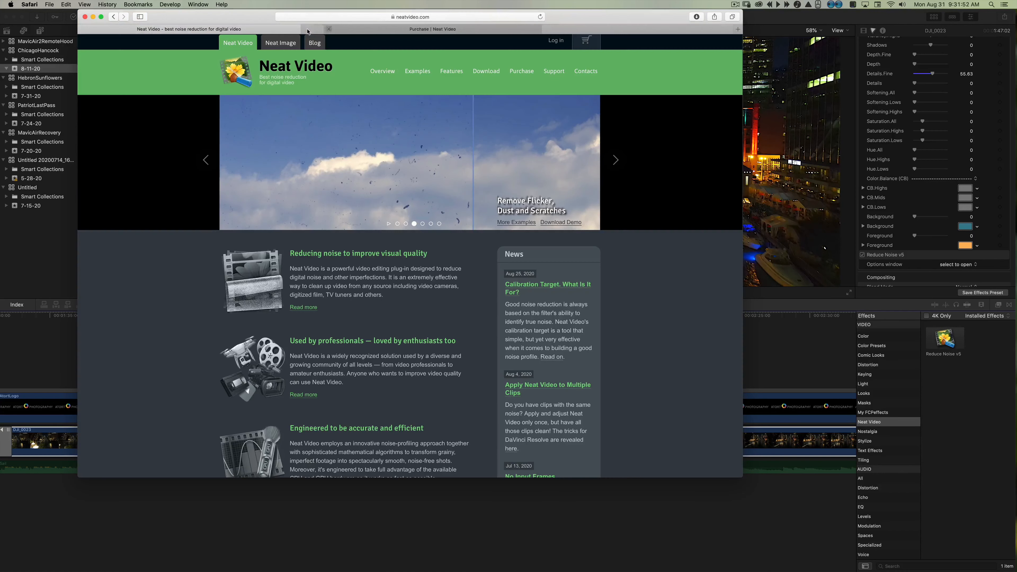
scroll(368, 88, up, 1)
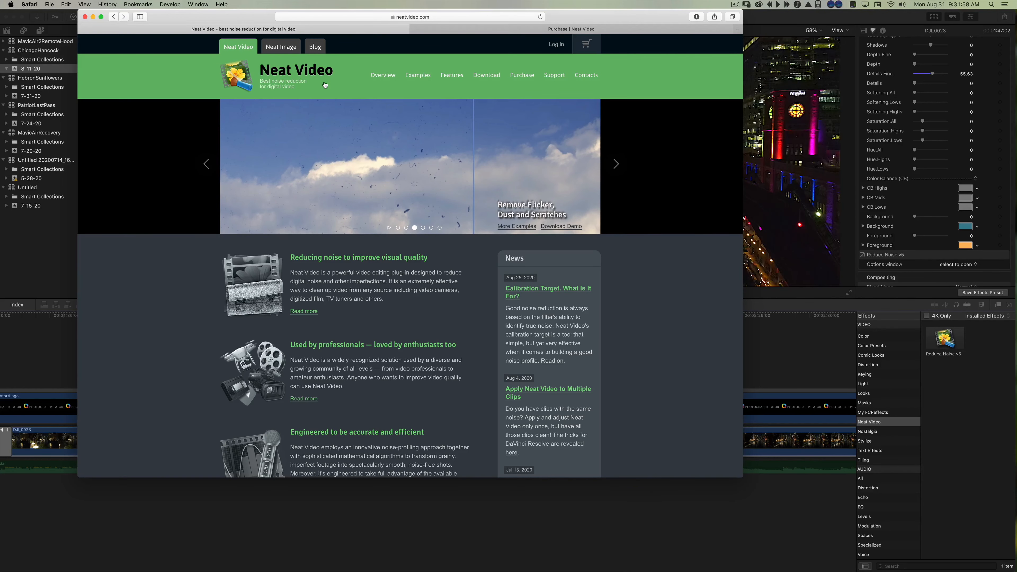
click(827, 371)
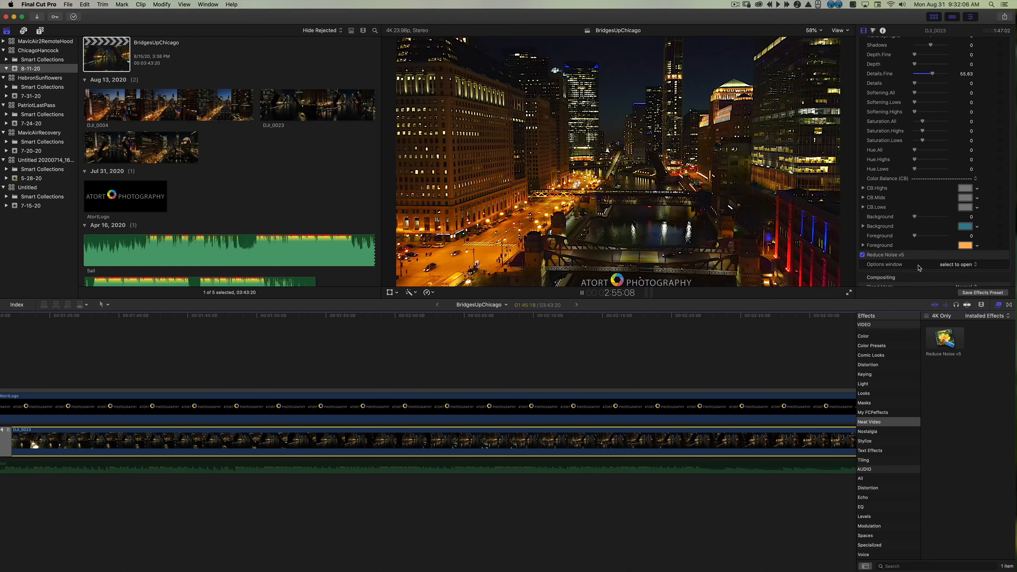
Open the Reduce Noise v5 options window, reposition it on screen, and dismiss the dropped-frames warning
click(961, 266)
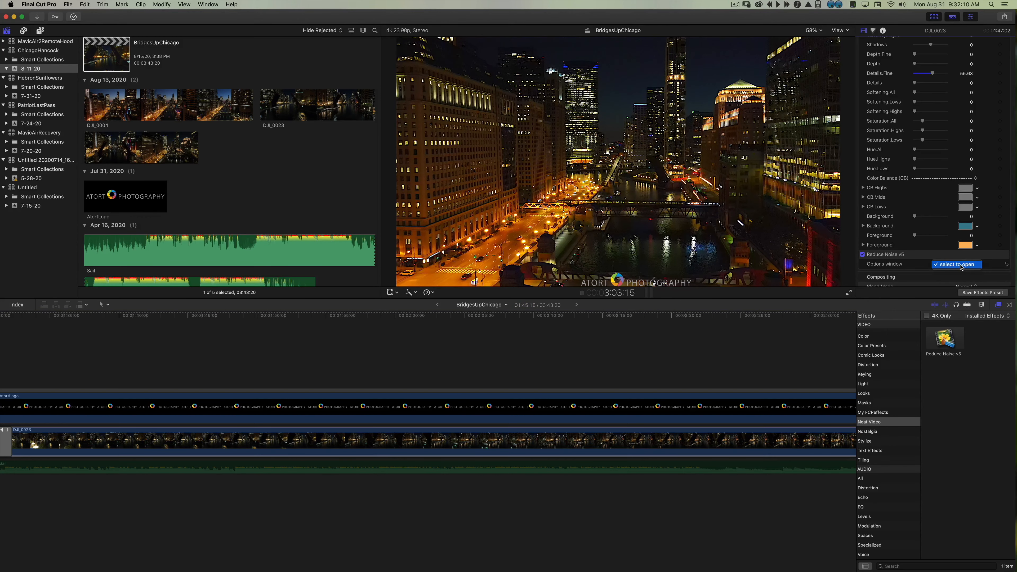
click(961, 265)
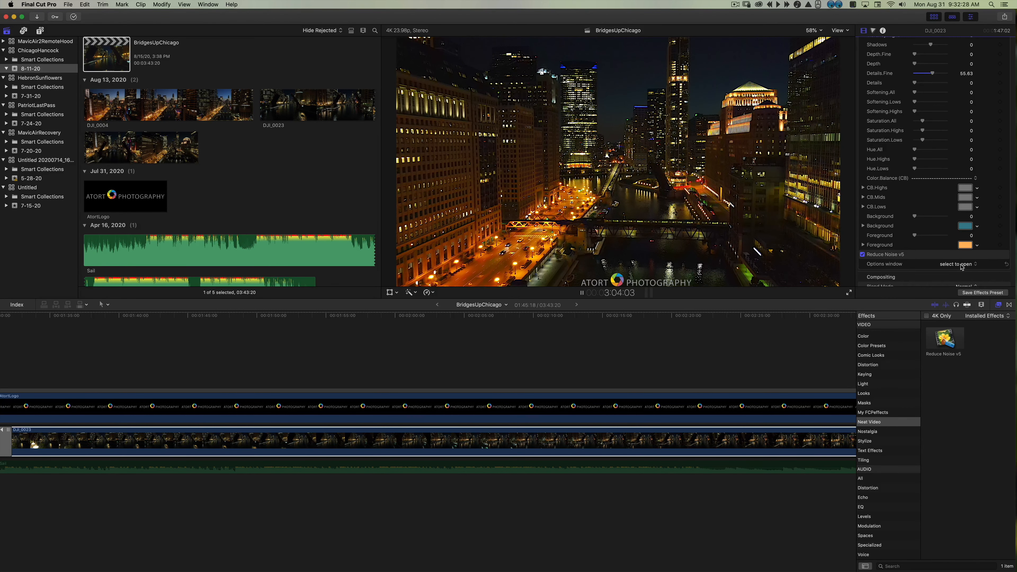
click(949, 264)
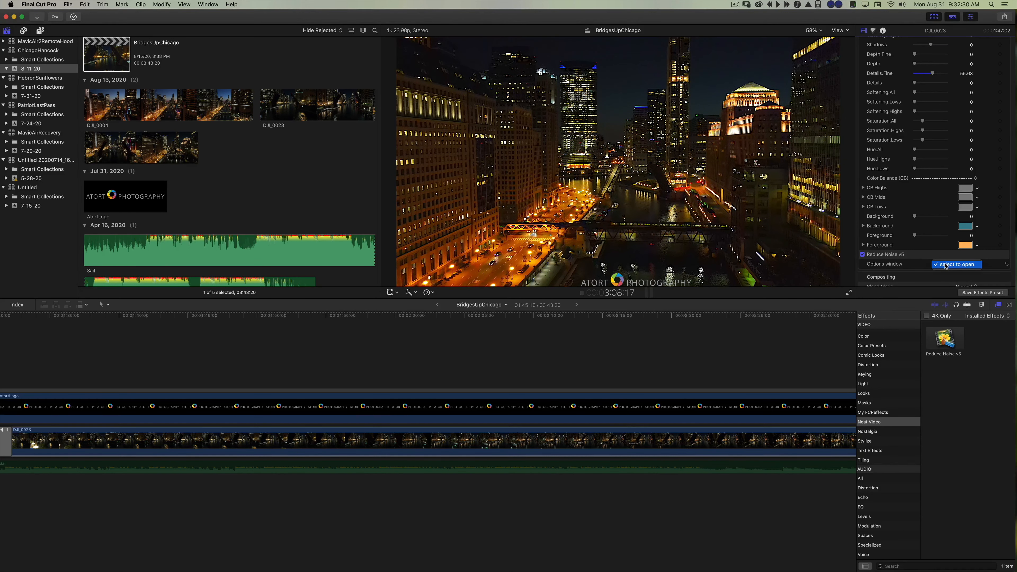
click(949, 264)
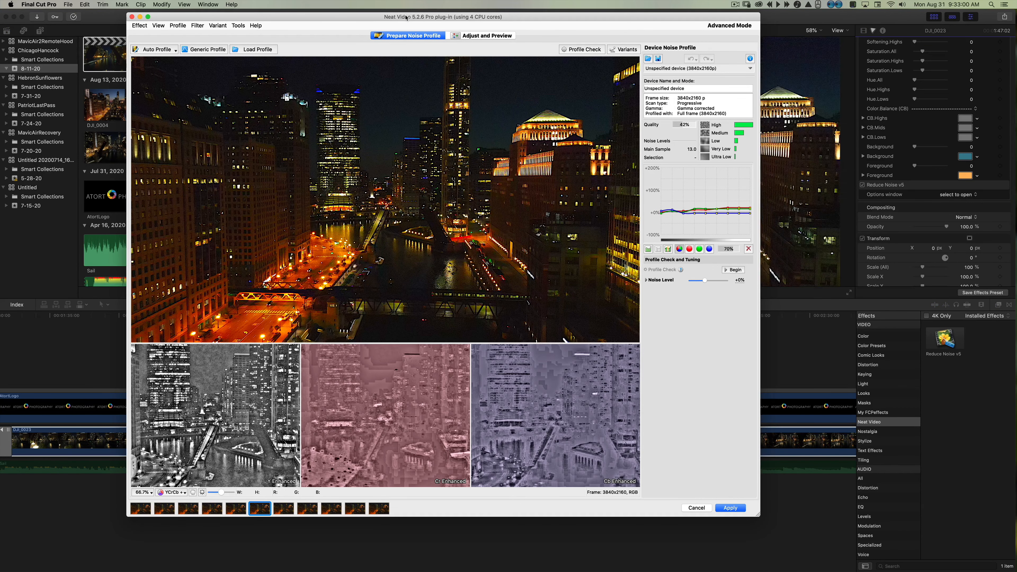
drag(407, 13, 439, 9)
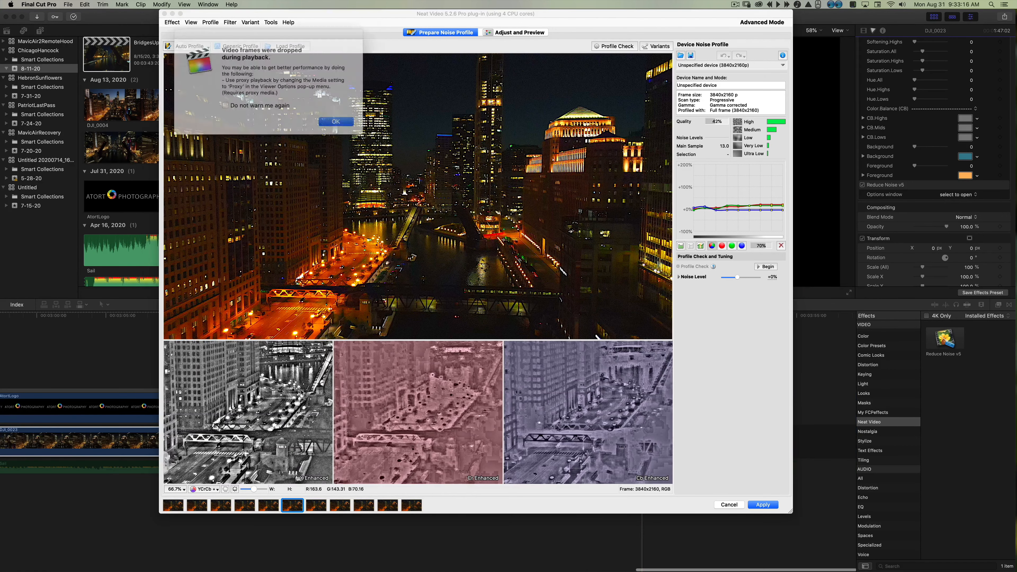
click(327, 116)
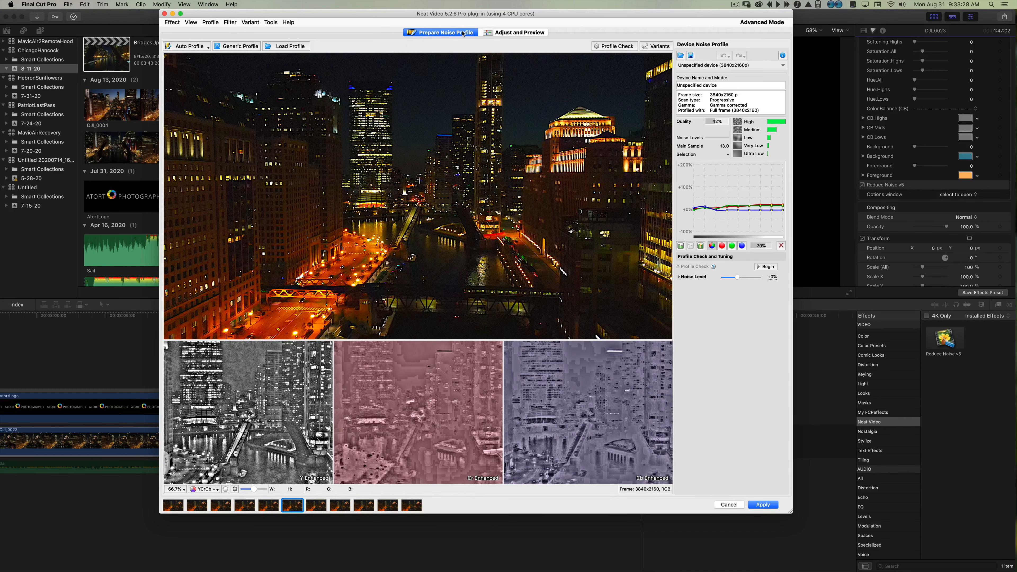
click(187, 22)
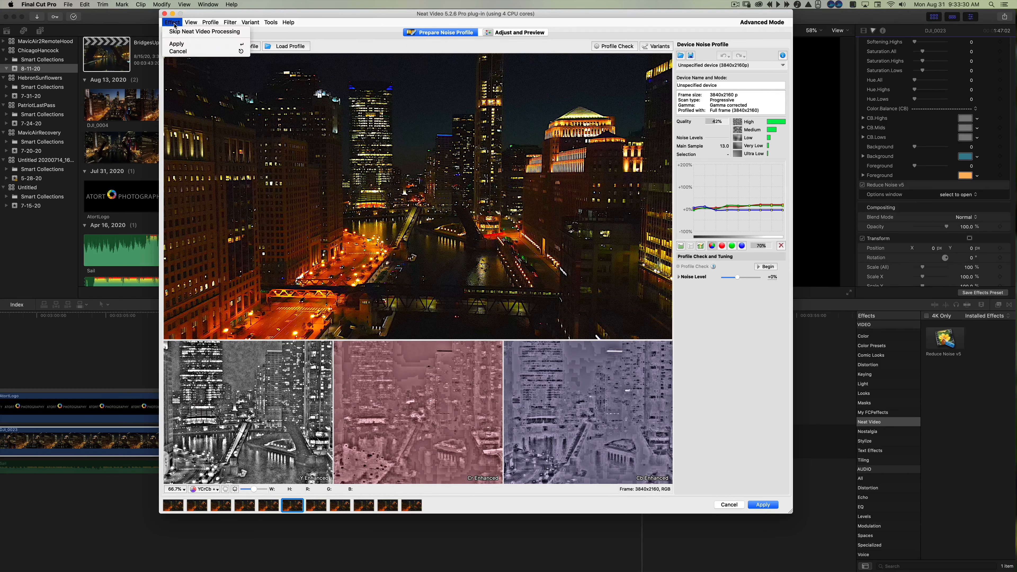
mouse_move(213, 23)
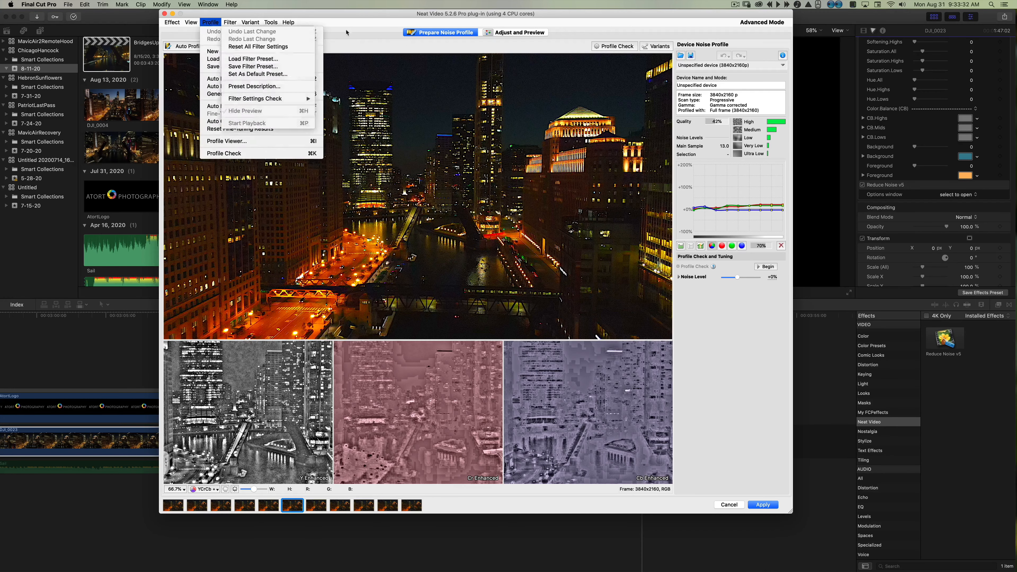
mouse_move(250, 23)
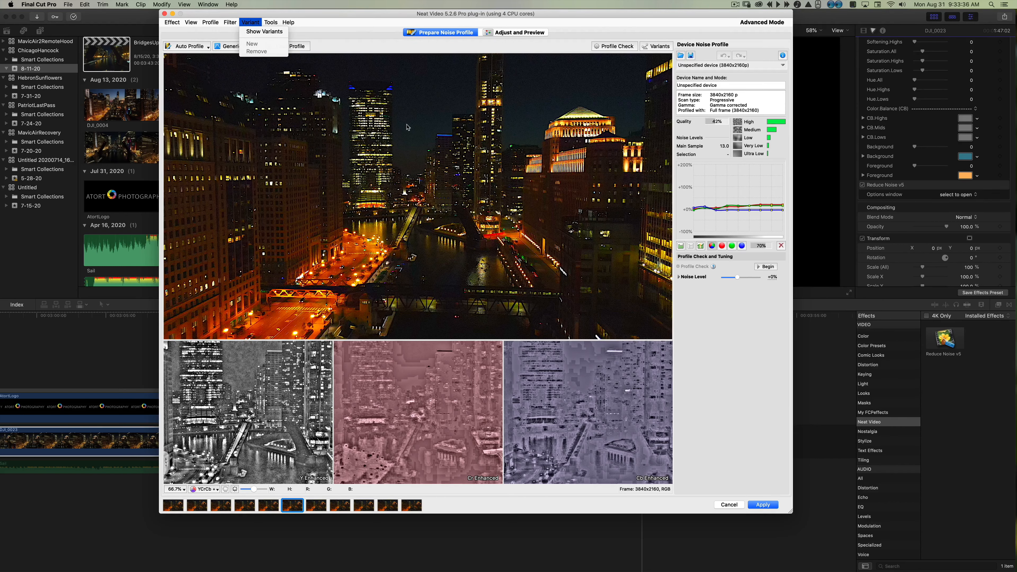
click(336, 32)
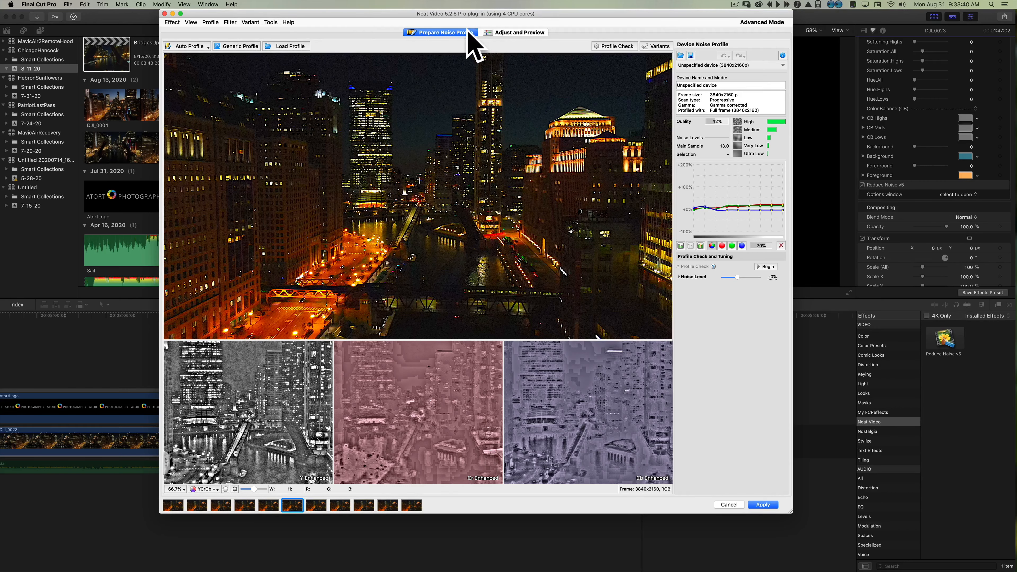
Draw a noise sample frame about 512 × 512 px over the sky, lower it between the towers, and apply the Neat Video settings
drag(375, 55, 447, 128)
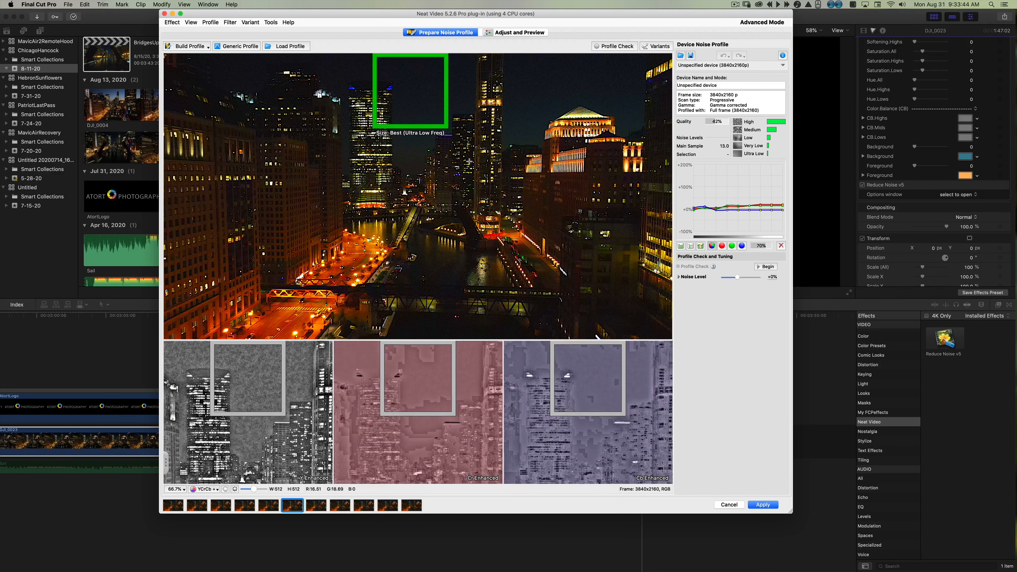
drag(418, 104, 427, 125)
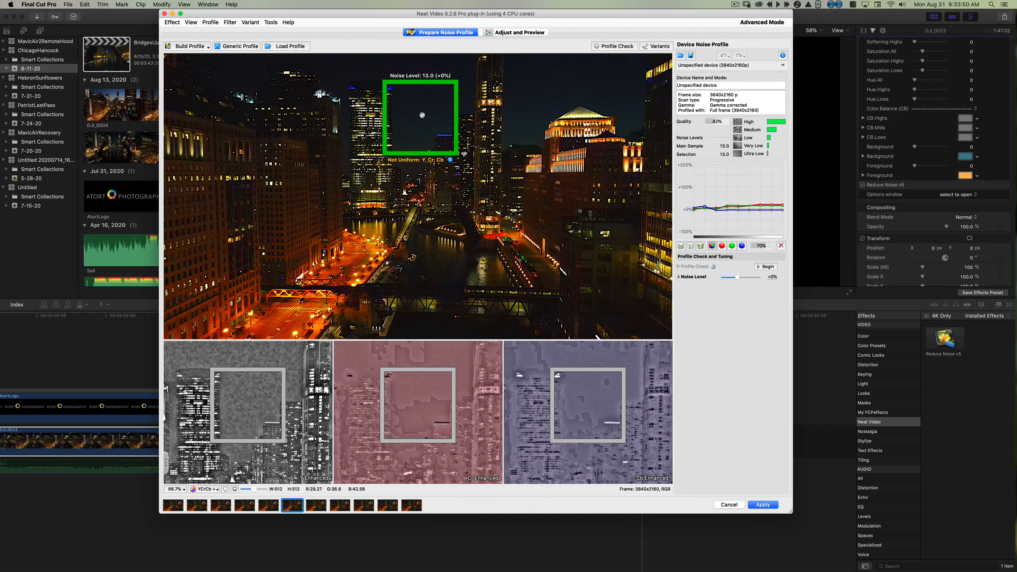
drag(423, 115, 416, 150)
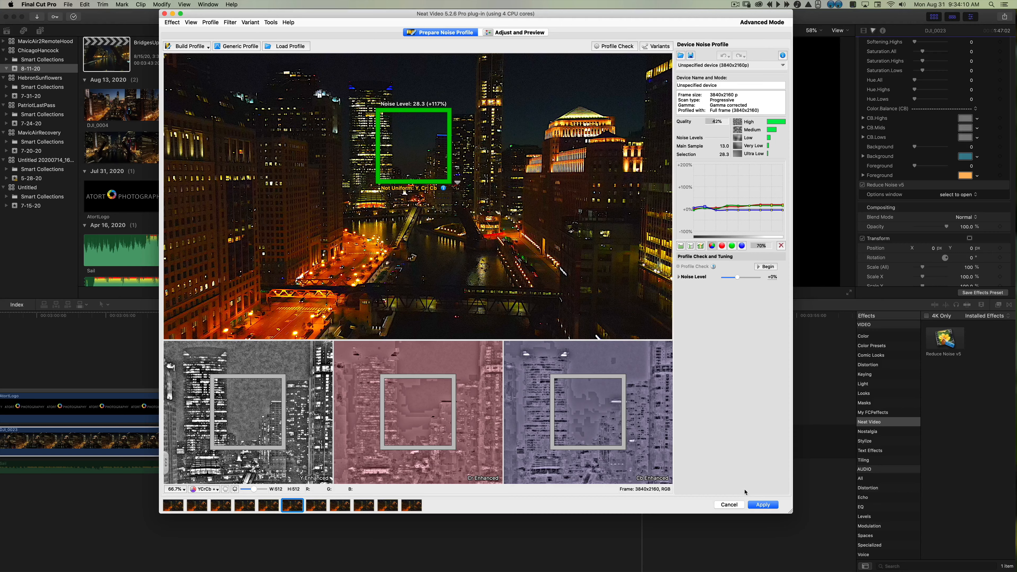
click(762, 505)
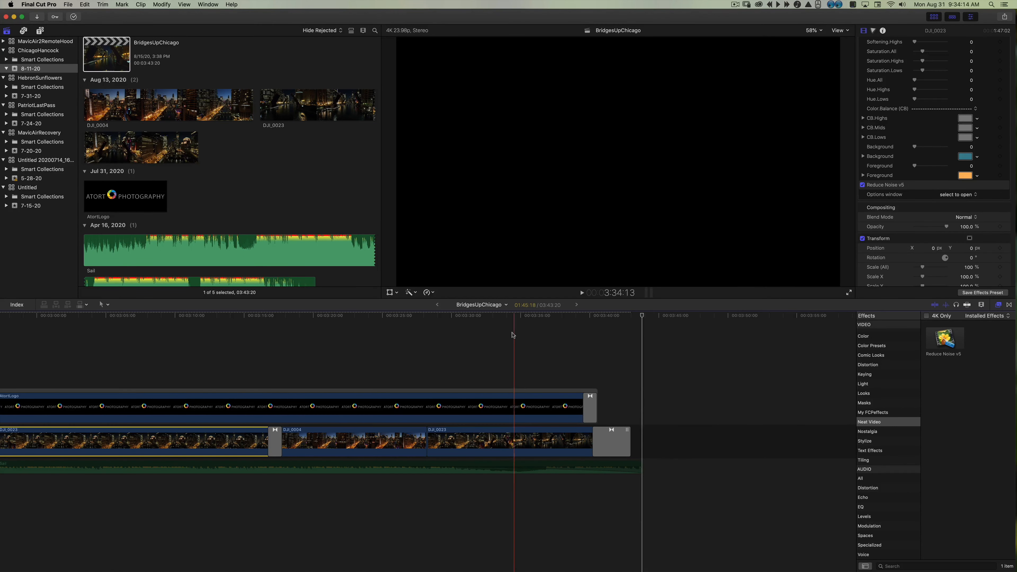
Park the playhead in the second-to-last clip, skim the Neat Video home page in Safari, and return to Final Cut Pro
click(503, 320)
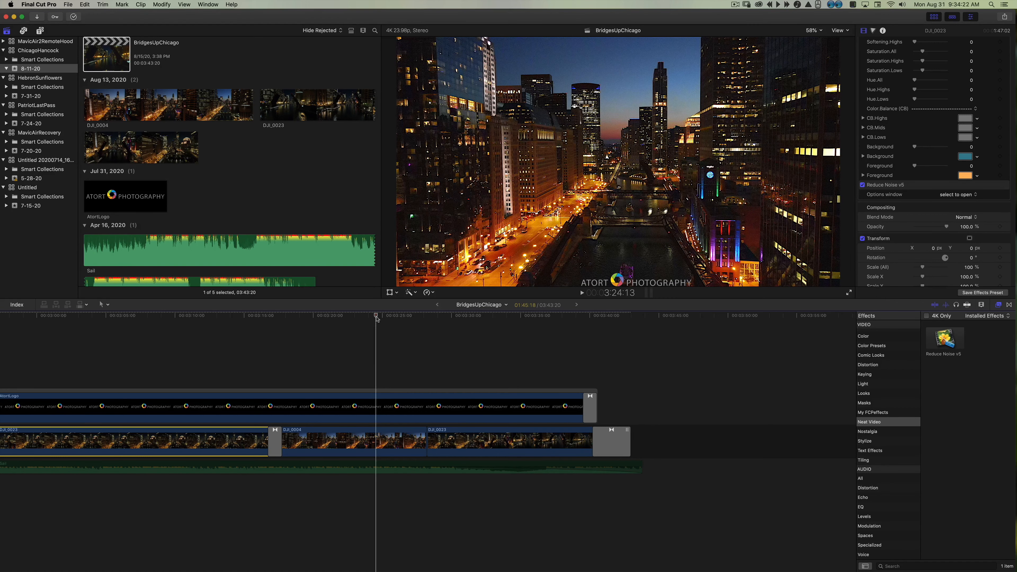
scroll(377, 319, left, 2)
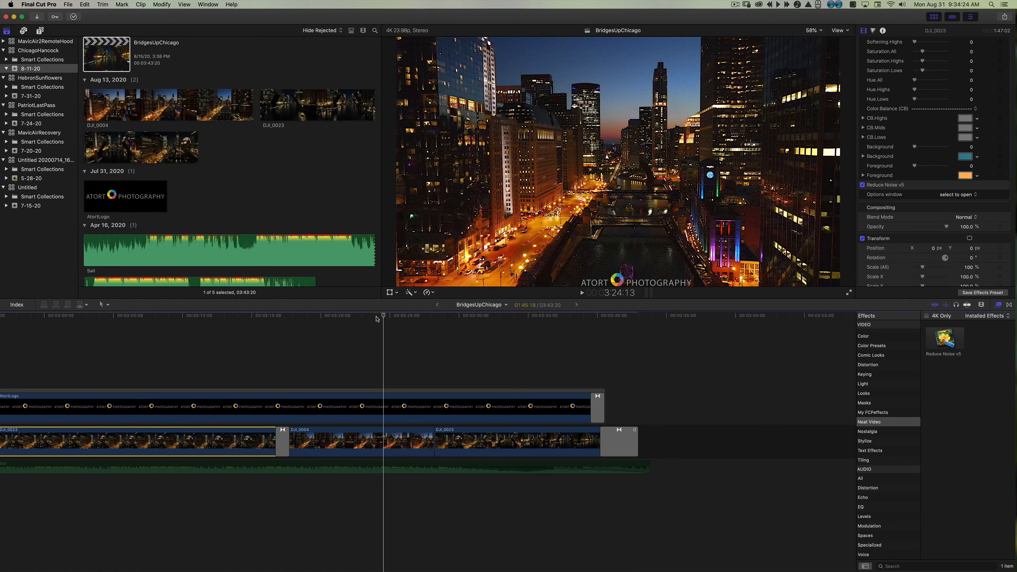
key(super+Tab)
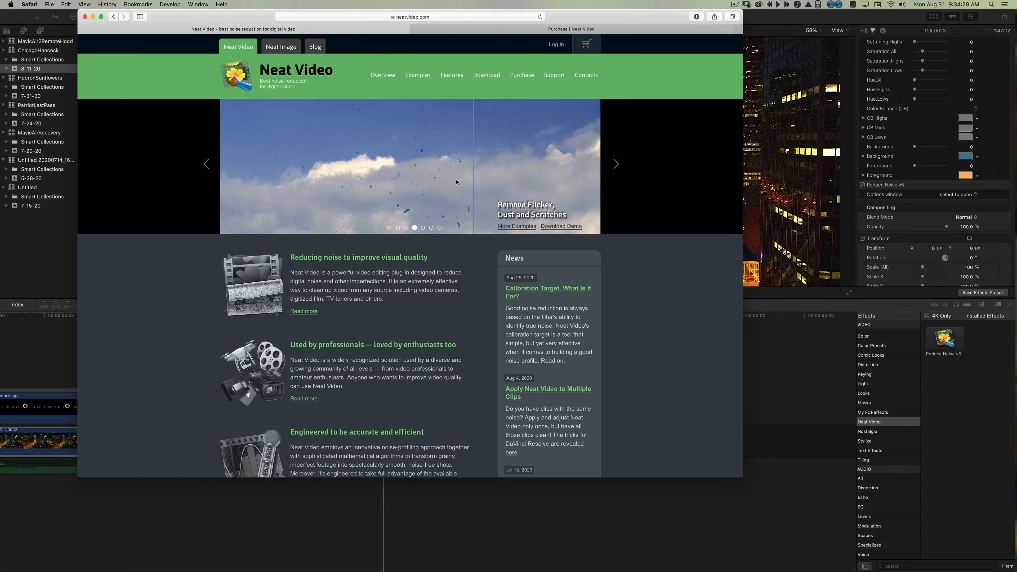
scroll(439, 183, down, 5)
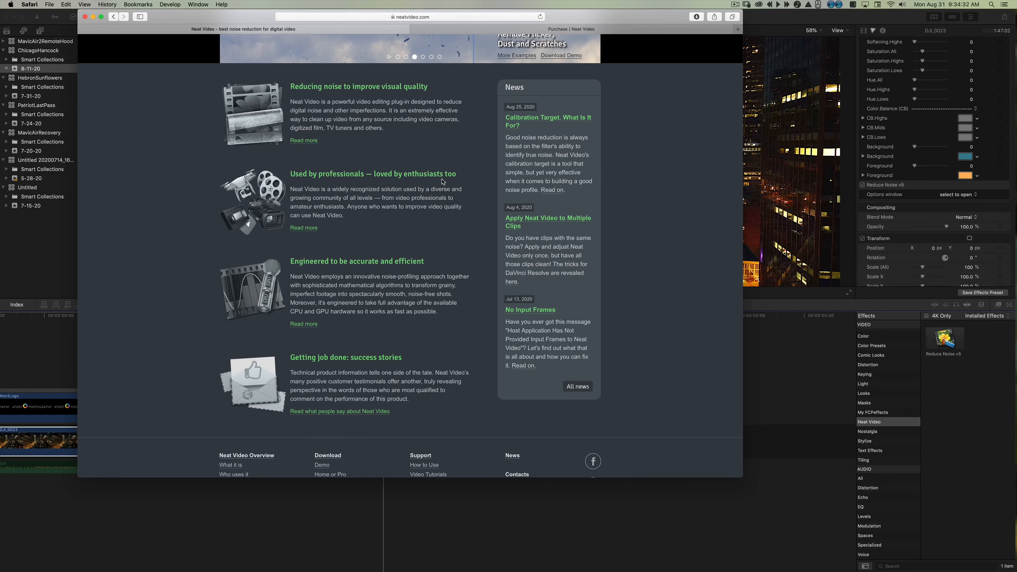
scroll(441, 182, down, 1)
scroll(442, 181, up, 5)
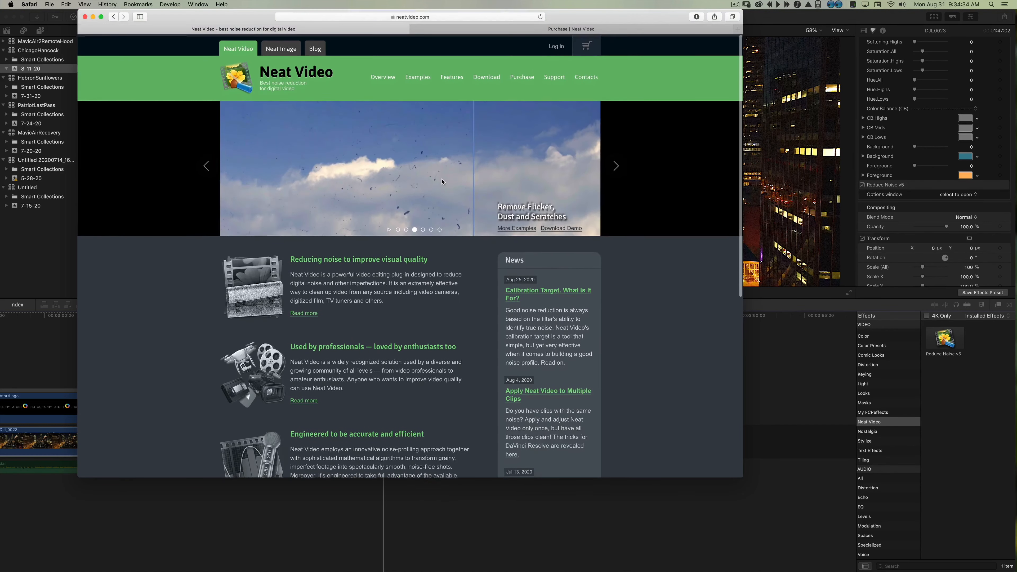
click(784, 360)
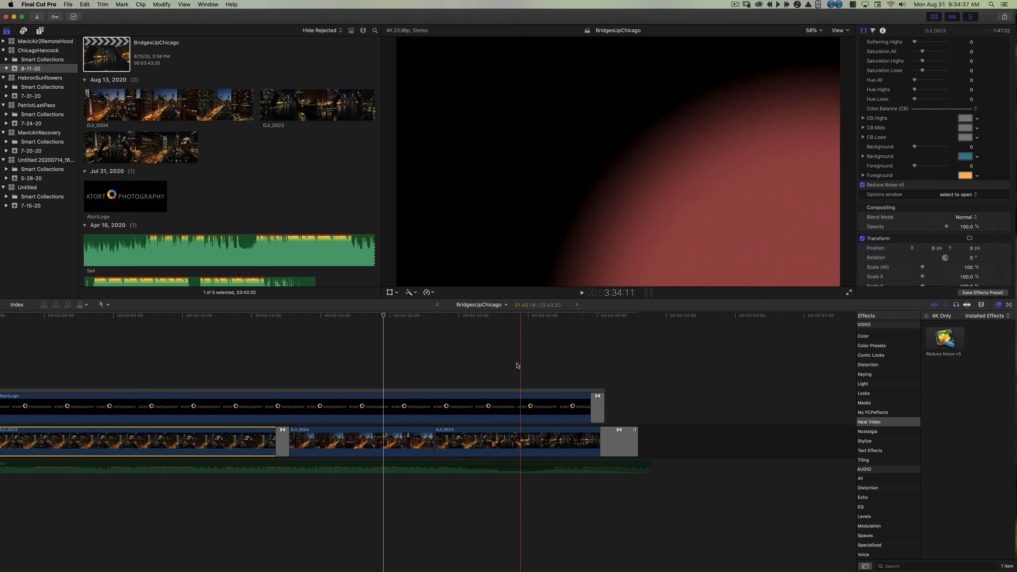
Select the last DJI_0023 clip in the timeline and delete its Reduce Noise v5 effect
click(479, 316)
click(500, 441)
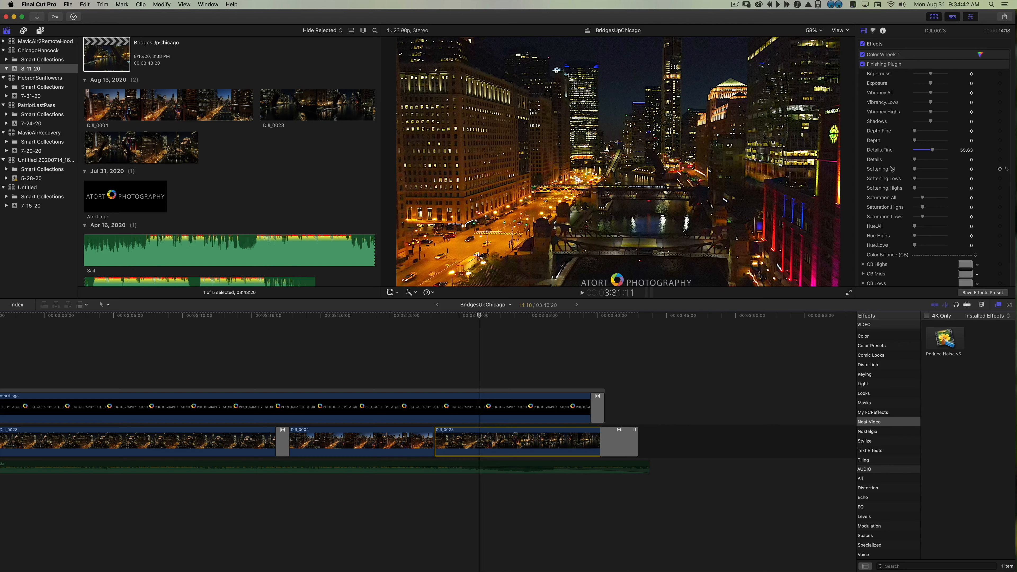
scroll(910, 173, down, 5)
click(914, 233)
key(Delete)
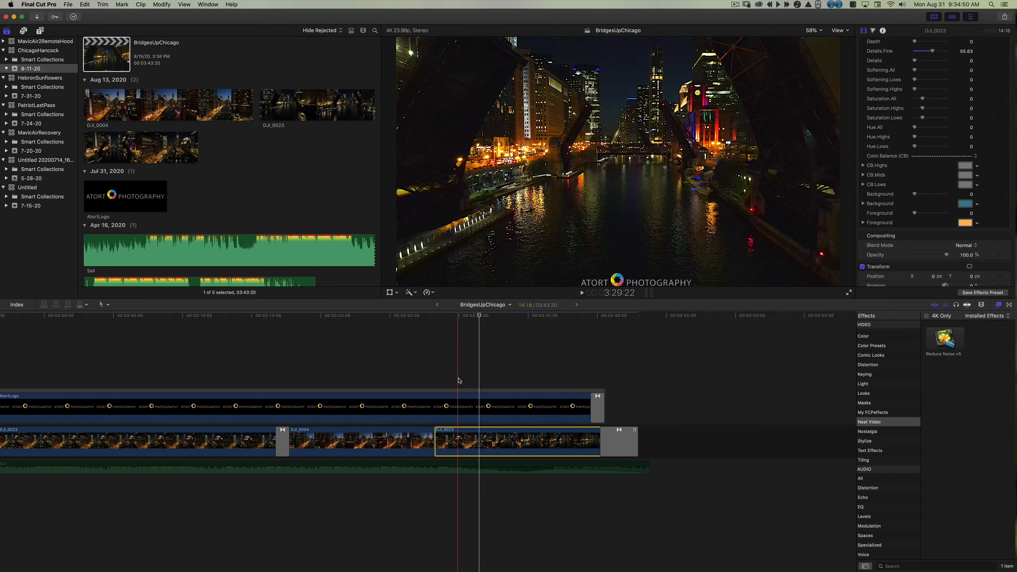
Play from near the start of the last DJI_0023 clip and set the viewer quality to Better Performance
click(452, 316)
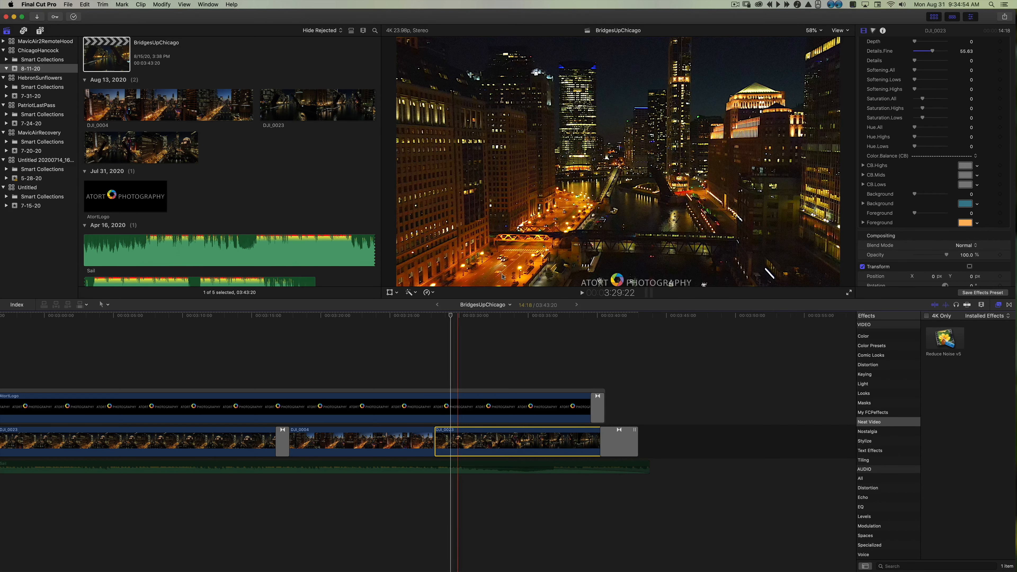
click(840, 31)
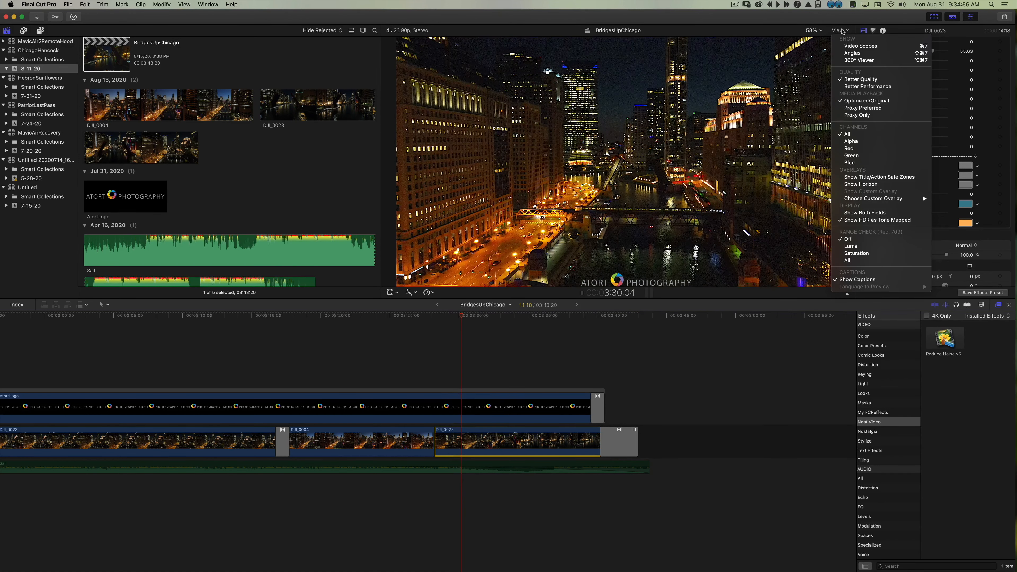
click(847, 87)
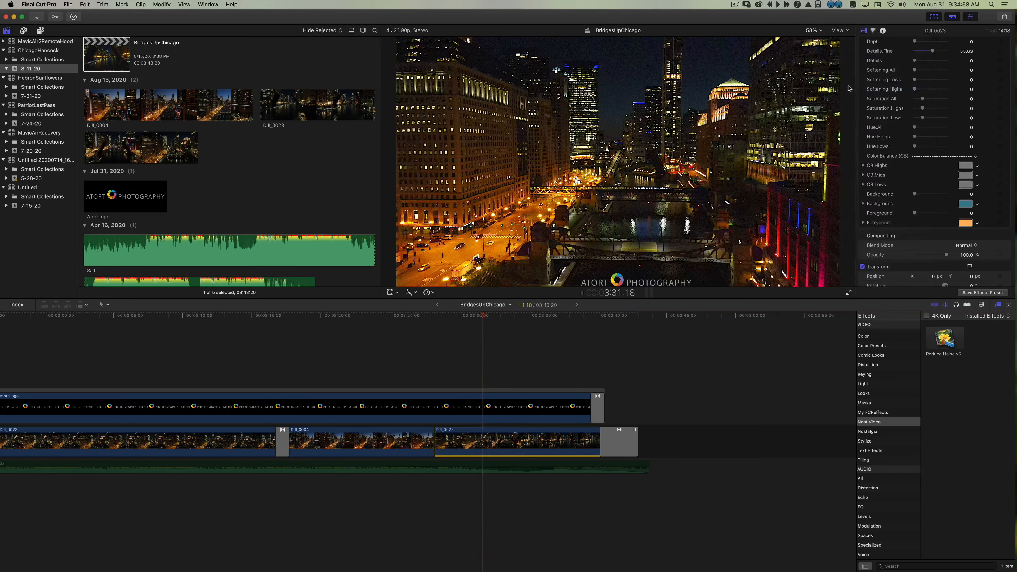
Play through the last DJI_0023 clip without noise reduction to examine its noise, pausing near the clip's end
click(499, 426)
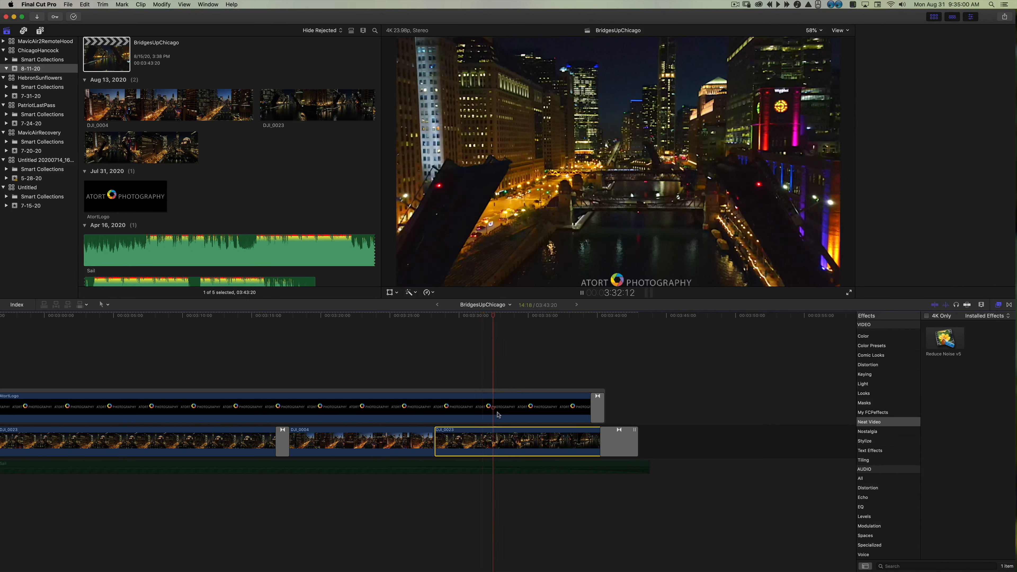
click(497, 439)
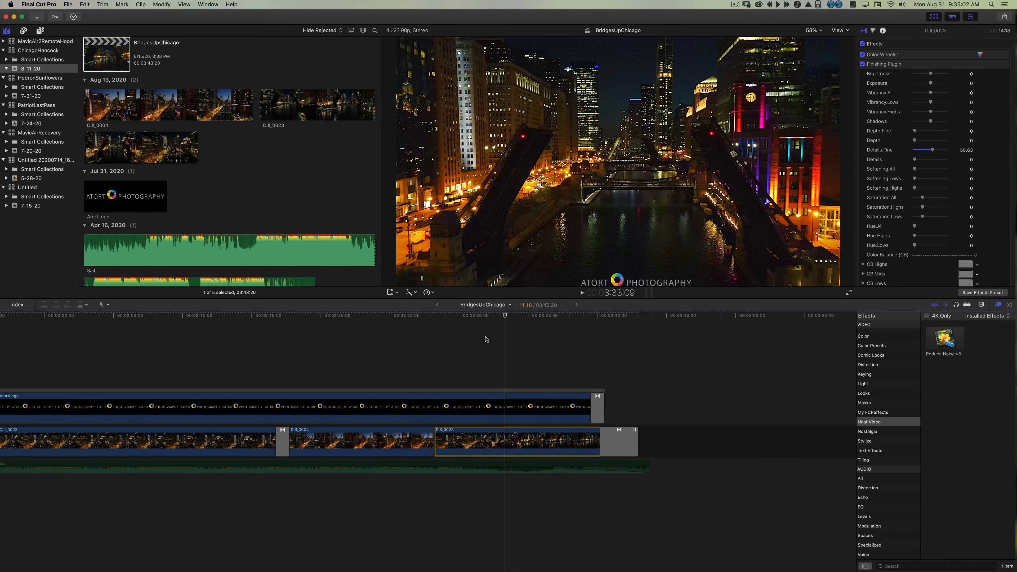
key(space)
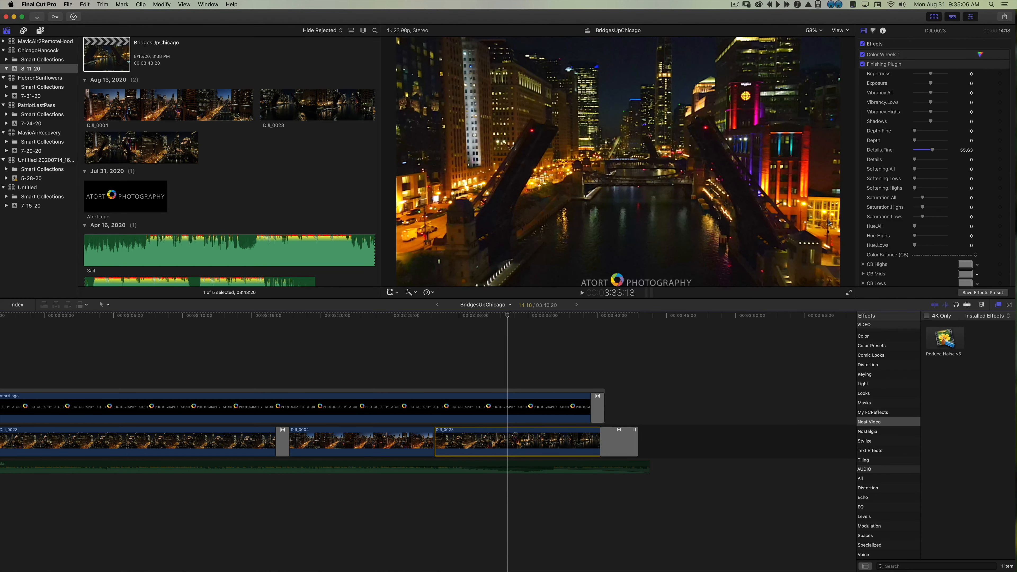
key(space)
scroll(911, 185, down, 5)
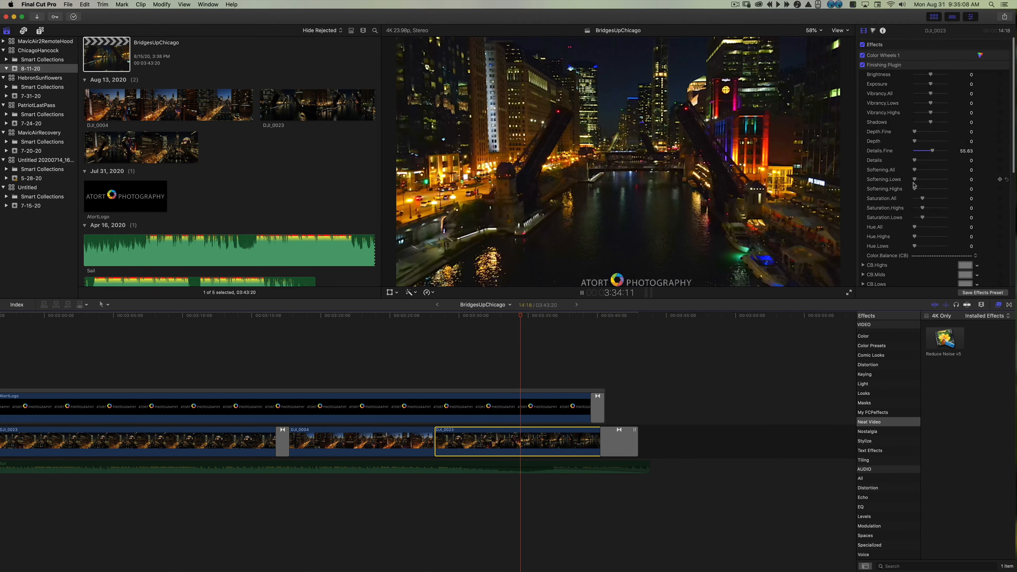
scroll(914, 186, down, 1)
key(space)
key(space)
key(space)
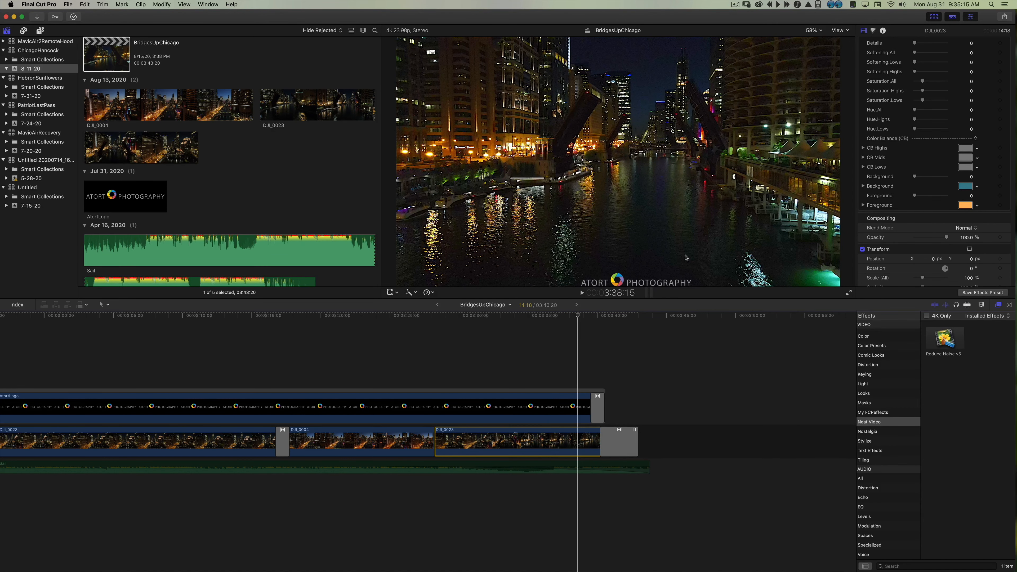
Apply the Reduce Noise v5 effect to the last DJI_0023 clip and open its options window
drag(935, 338, 501, 440)
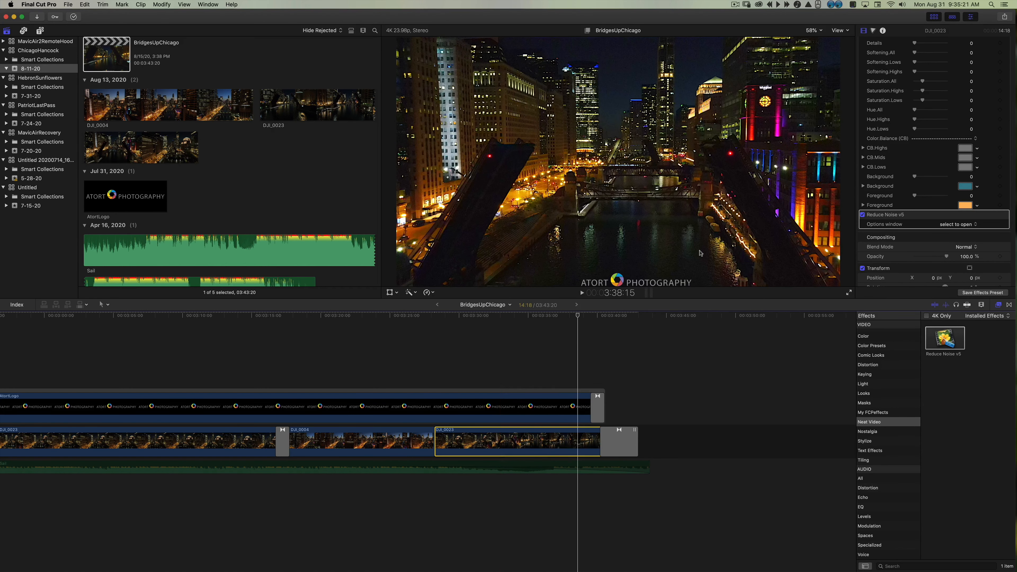
click(957, 225)
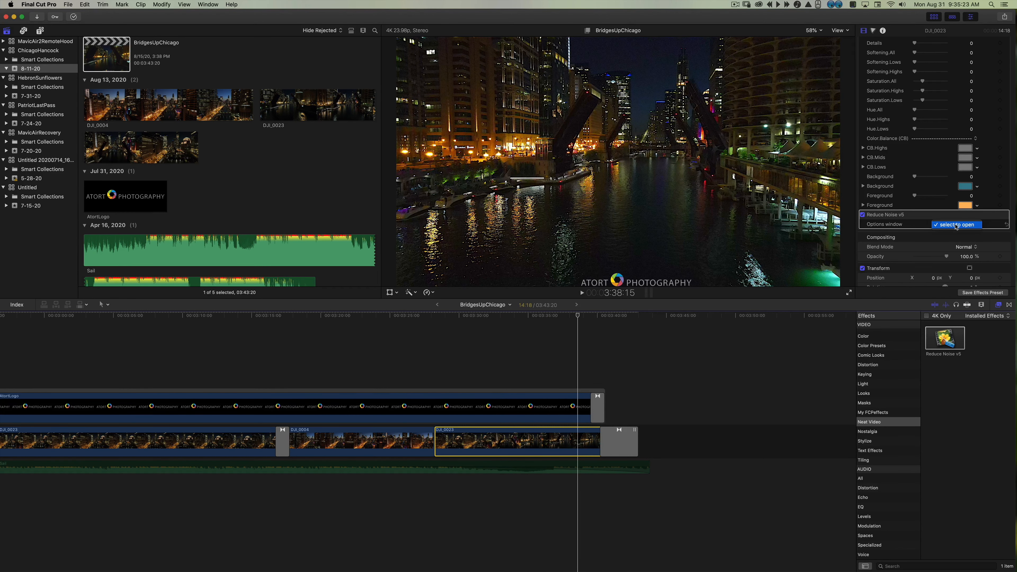
click(956, 225)
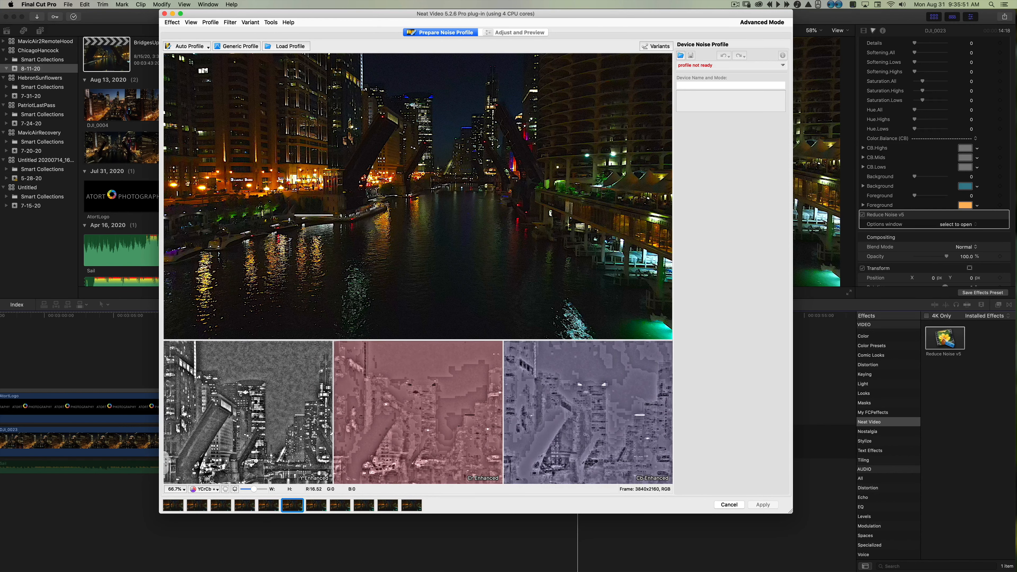
Draw a noise sample frame about 354 × 393 px between the raised bridge leaves and build the noise profile
drag(424, 71, 441, 146)
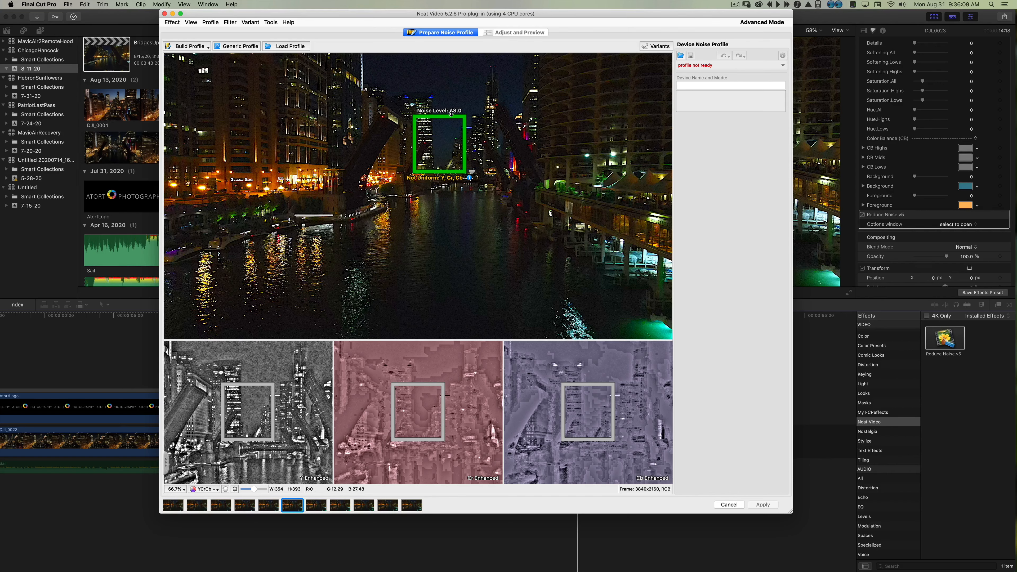
click(199, 47)
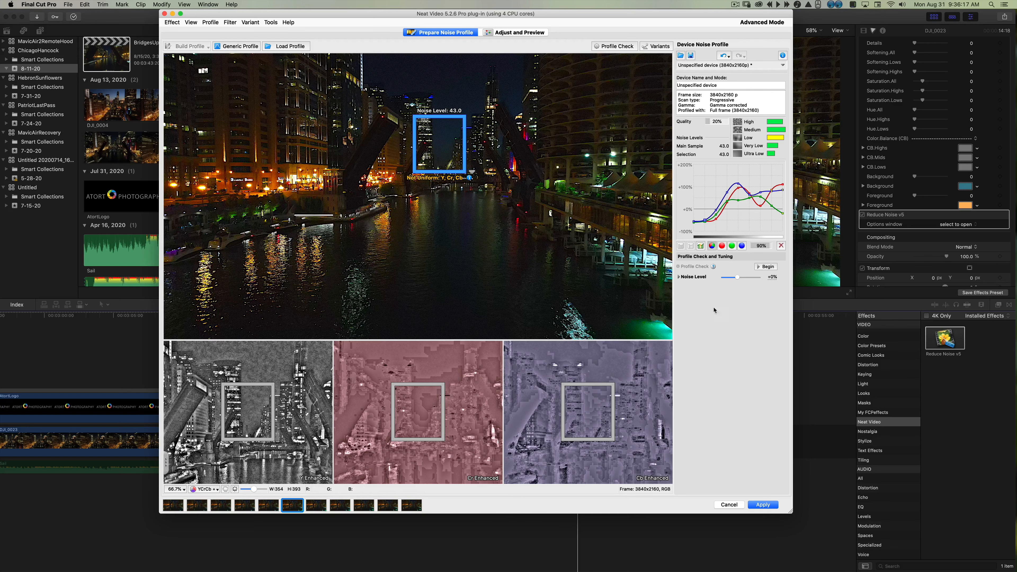
Expand the profile's Noise Level settings, try a slight Cr noise level adjustment, and undo it
click(678, 277)
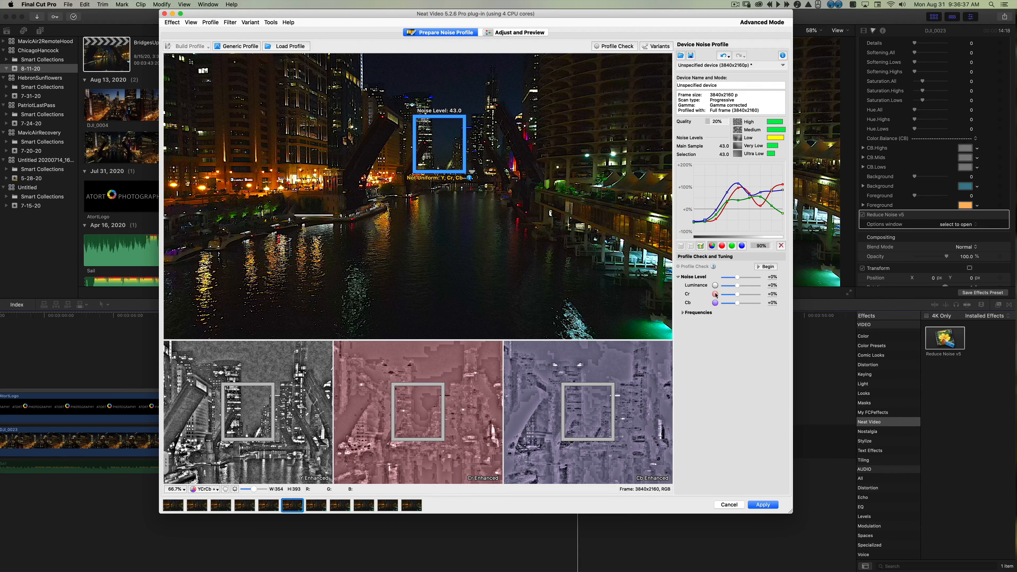
drag(738, 294, 739, 297)
key(super+z)
Apply the Neat Video settings to the clip and show the denoised frame full screen
click(758, 507)
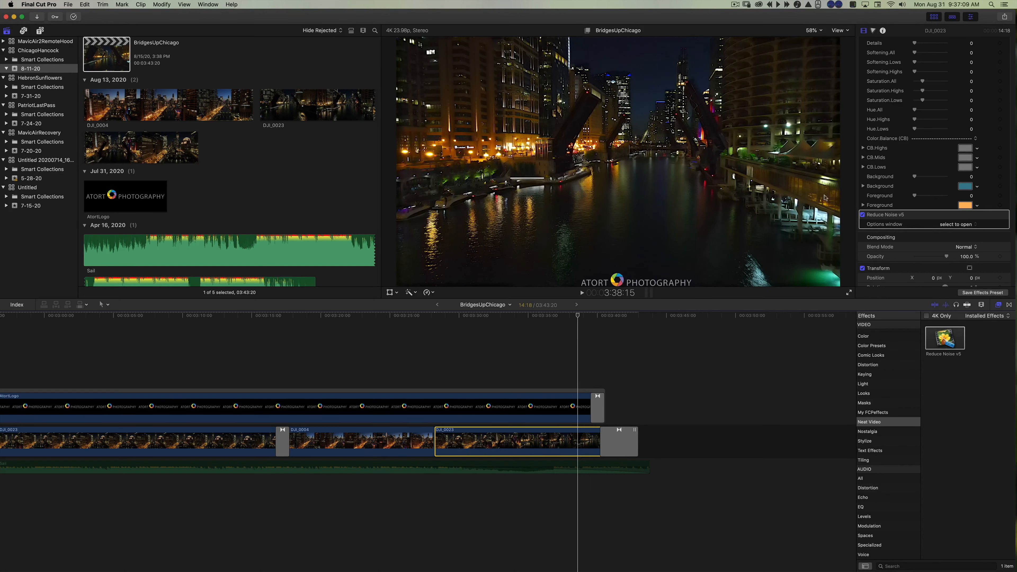
click(850, 294)
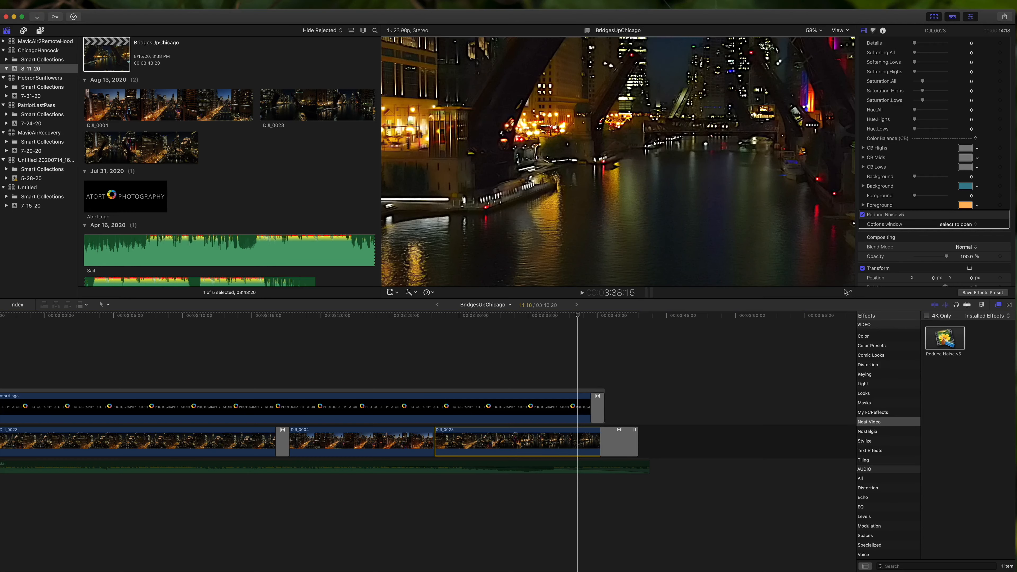